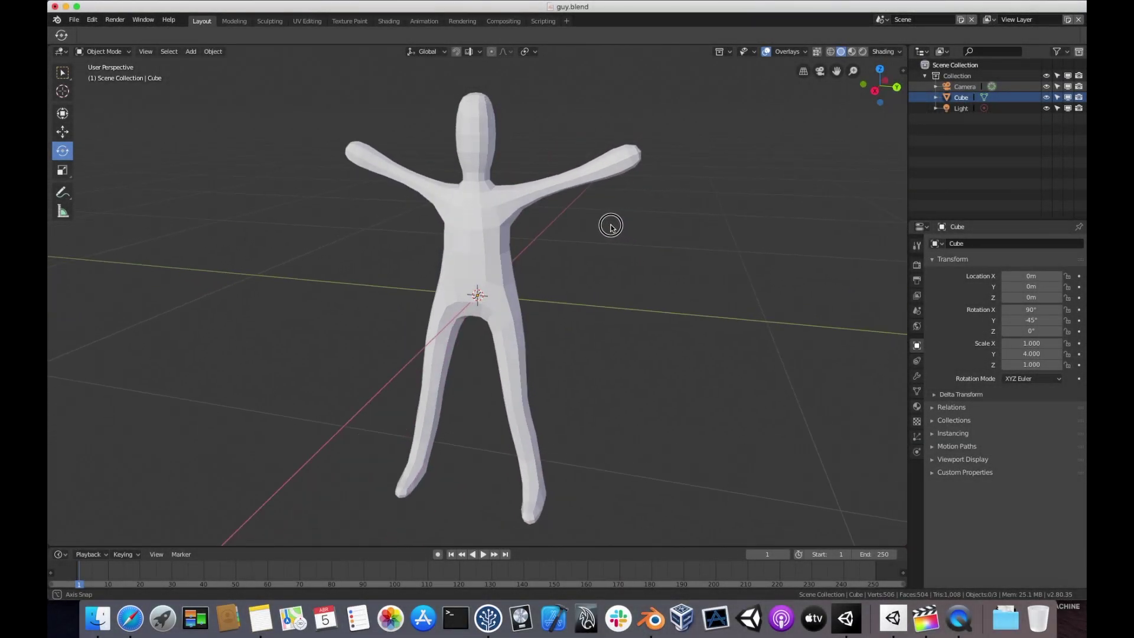
- Place the guy model on the plane and create an Obi Softbody Surface Blueprint asset
mouse_move(611, 226)
middle_mouse_down()
mouse_move(570, 223)
mouse_move(558, 242)
mouse_move(668, 233)
middle_mouse_up()
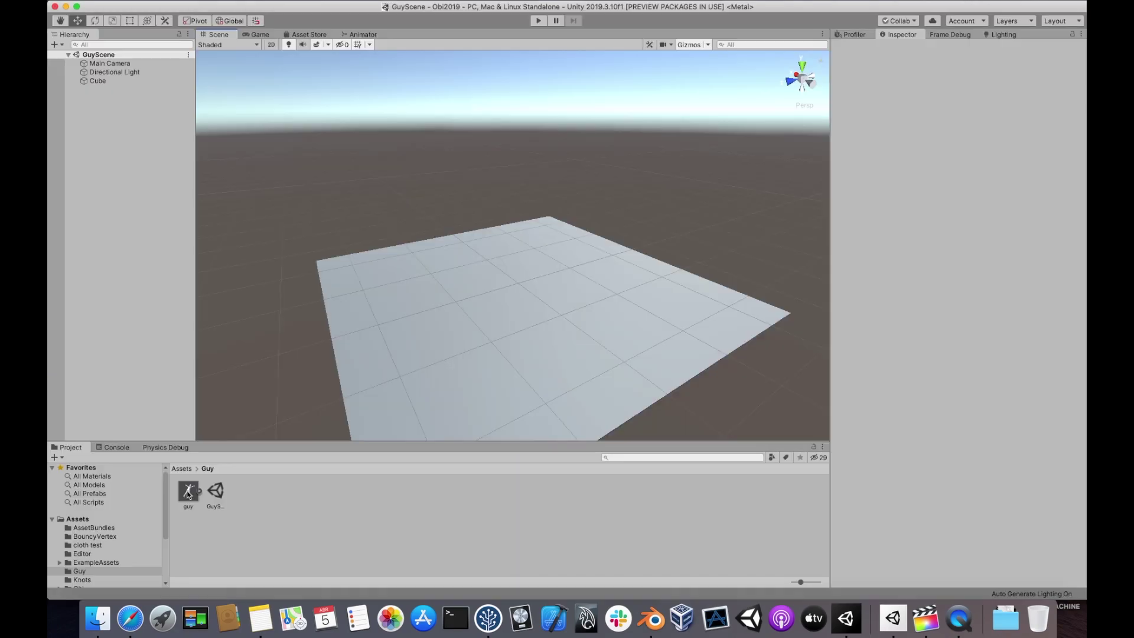
mouse_move(188, 491)
left_mouse_down()
mouse_move(481, 304)
mouse_move(506, 274)
mouse_move(510, 292)
left_mouse_up()
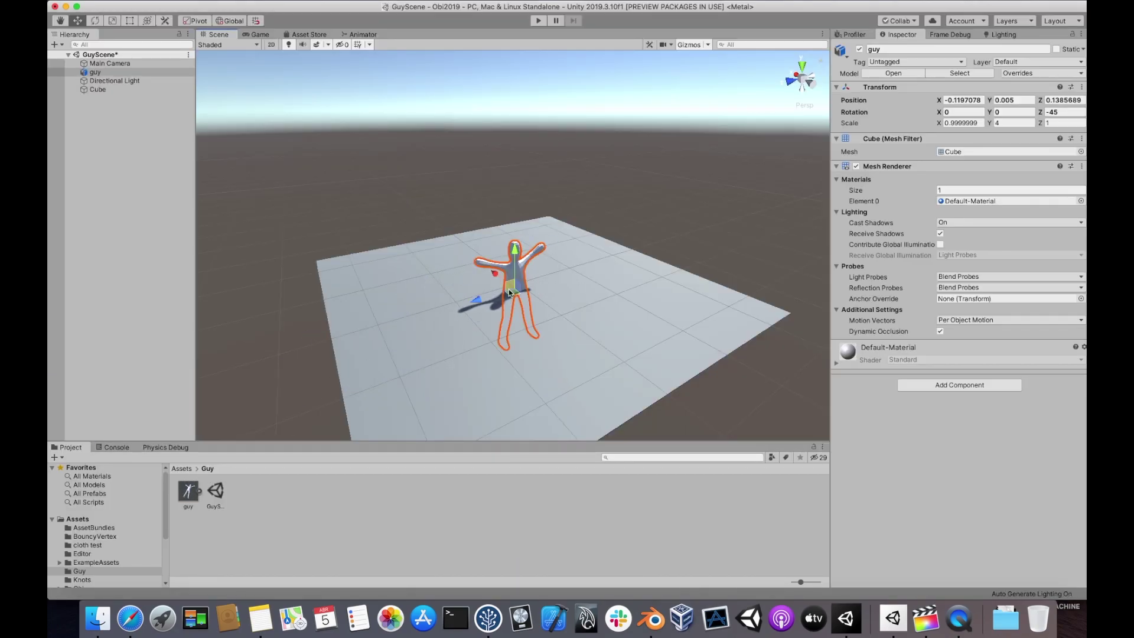
right_click(321, 504)
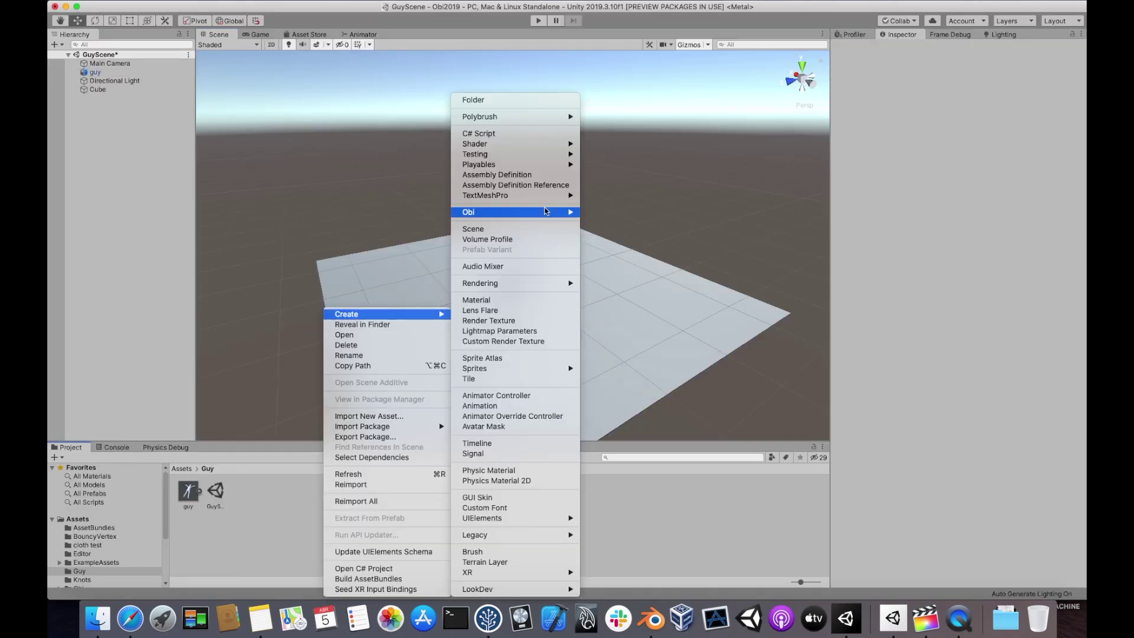
left_click(630, 278)
- Set the blueprint's input mesh to Cube, open it for editing, and save the scene
left_click(1080, 75)
double_click(669, 76)
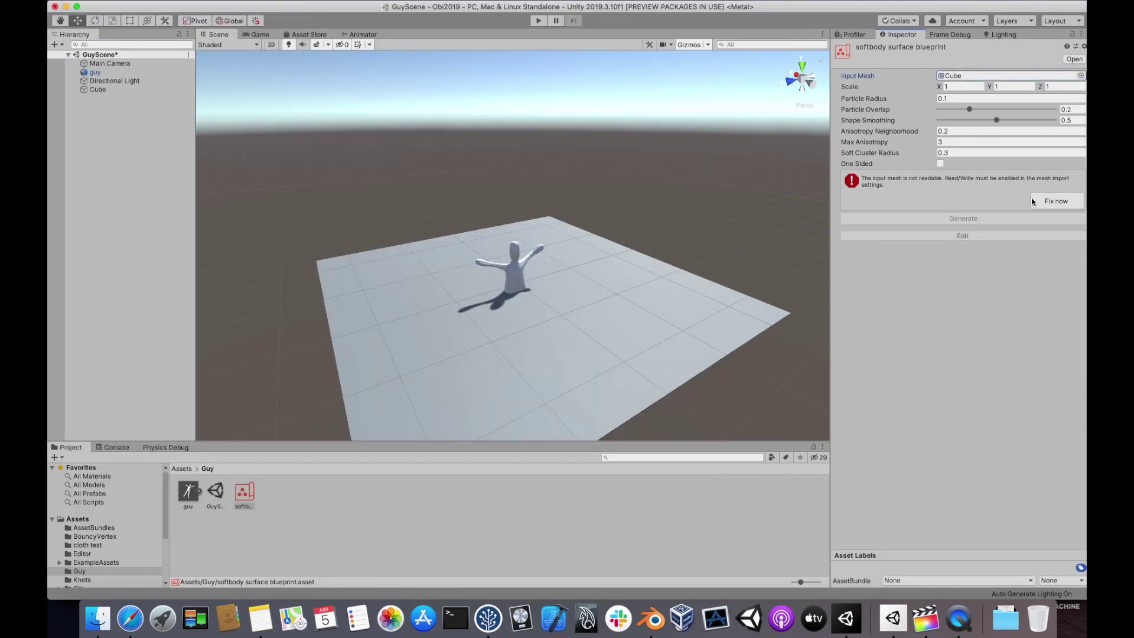
left_click(972, 192)
left_click(670, 208)
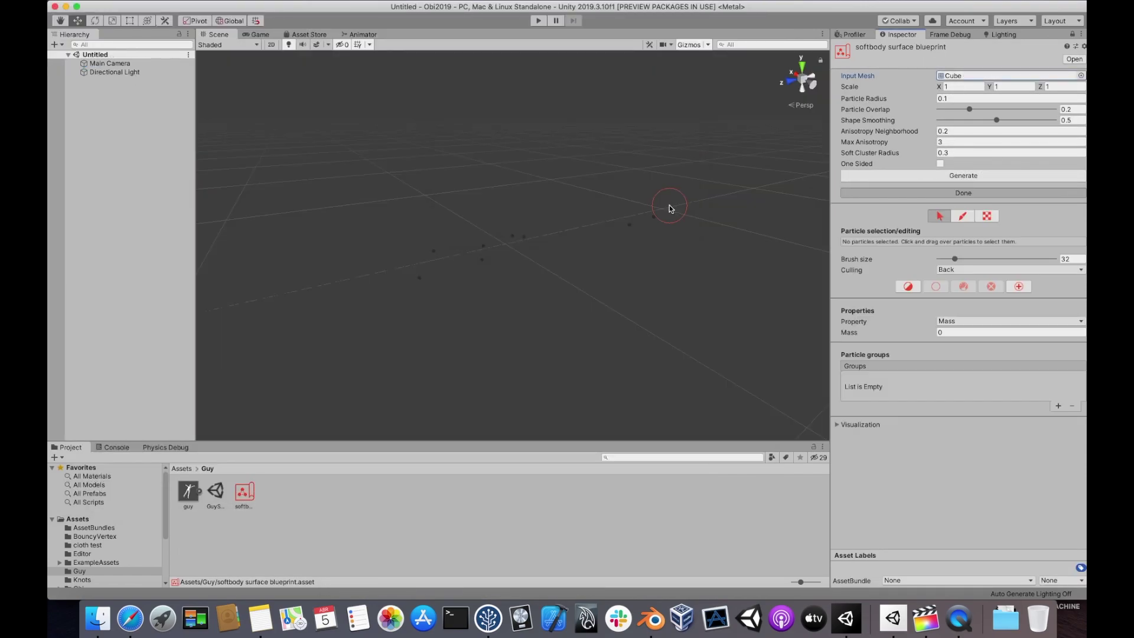
- Set the blueprint's Visualization render mode to Mesh
left_click(860, 424)
left_click(949, 435)
left_click(953, 474)
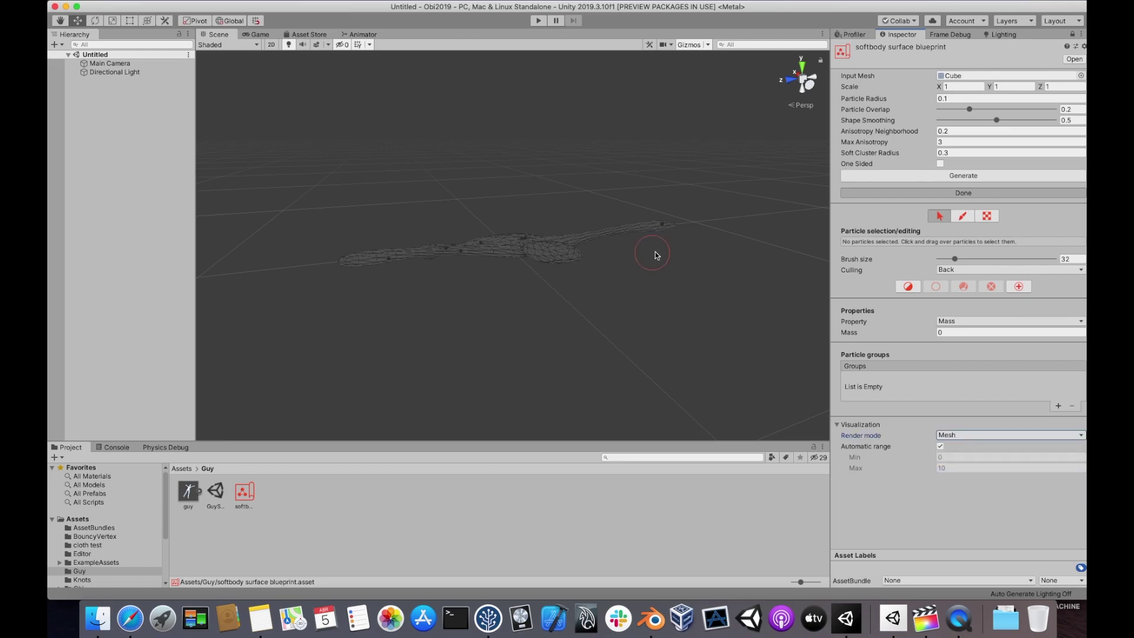
- Orbit the blueprint editor view around the Cube mesh
left_click_drag(655, 256, 430, 262, "alt")
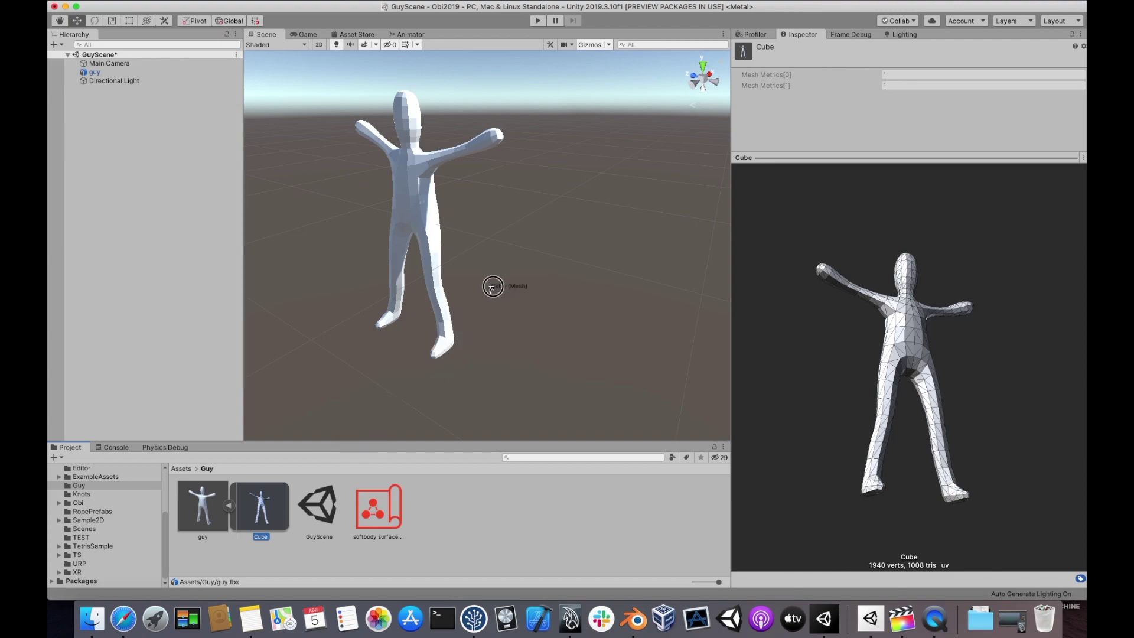
- Add the Cube mesh to GuyScene, frame it with F, and select the guy object
left_click_drag(492, 286, 500, 283)
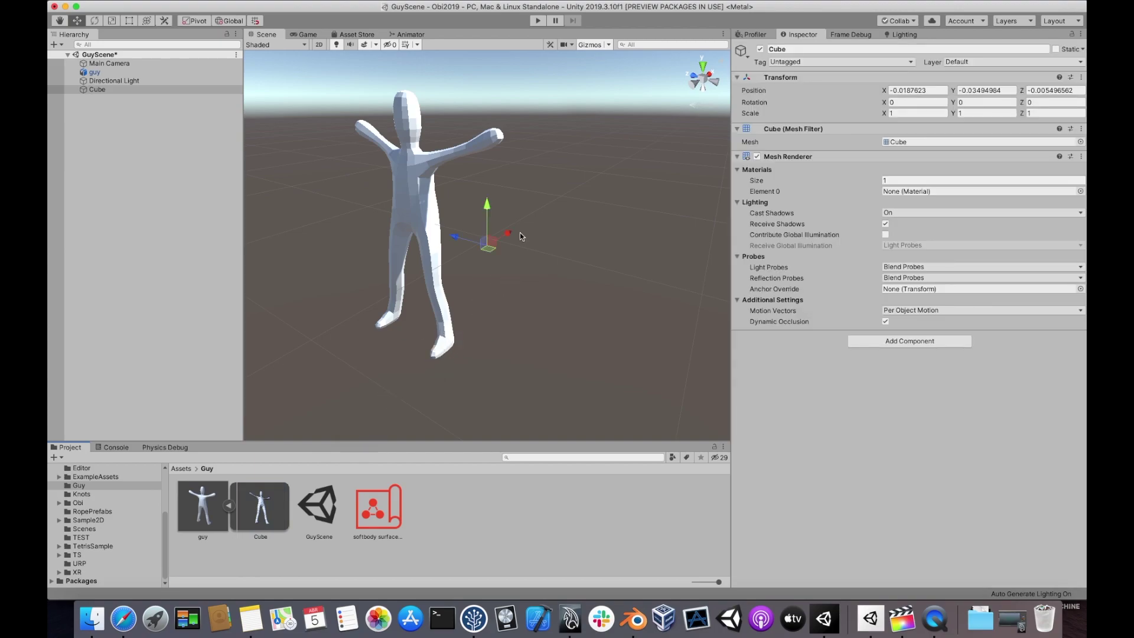
right_click_drag(521, 237, 365, 201)
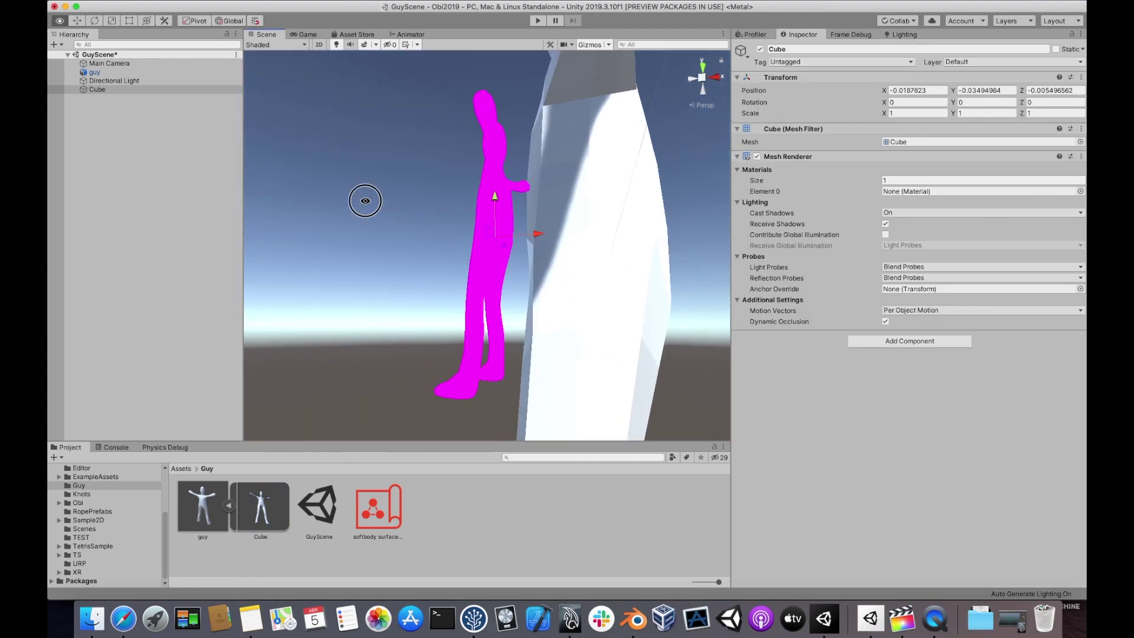
key("f")
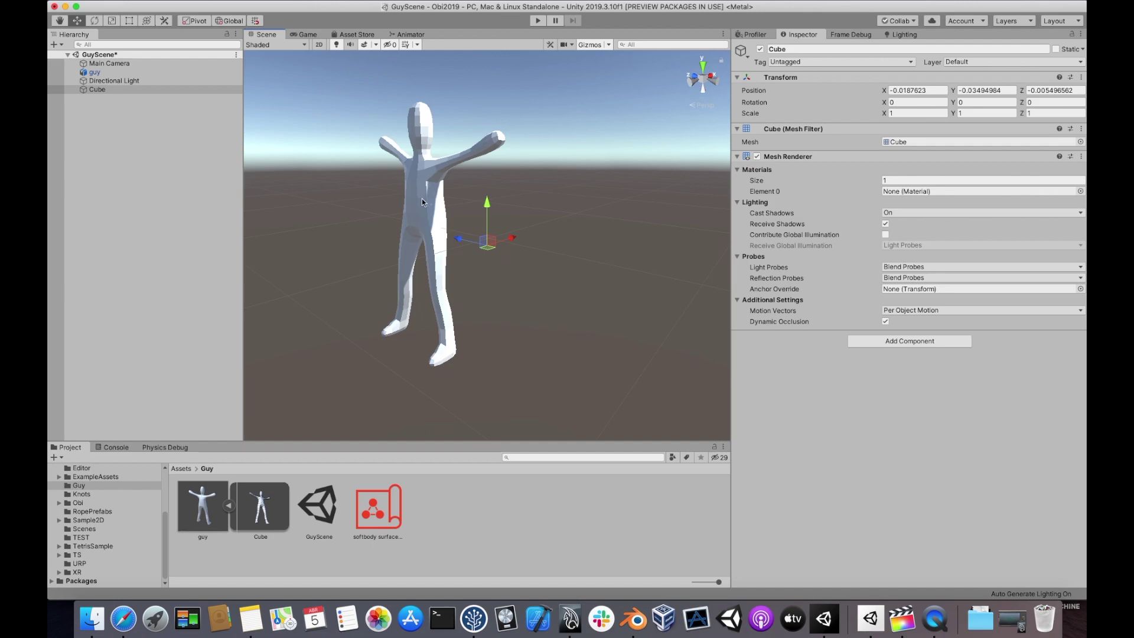
left_click(412, 193)
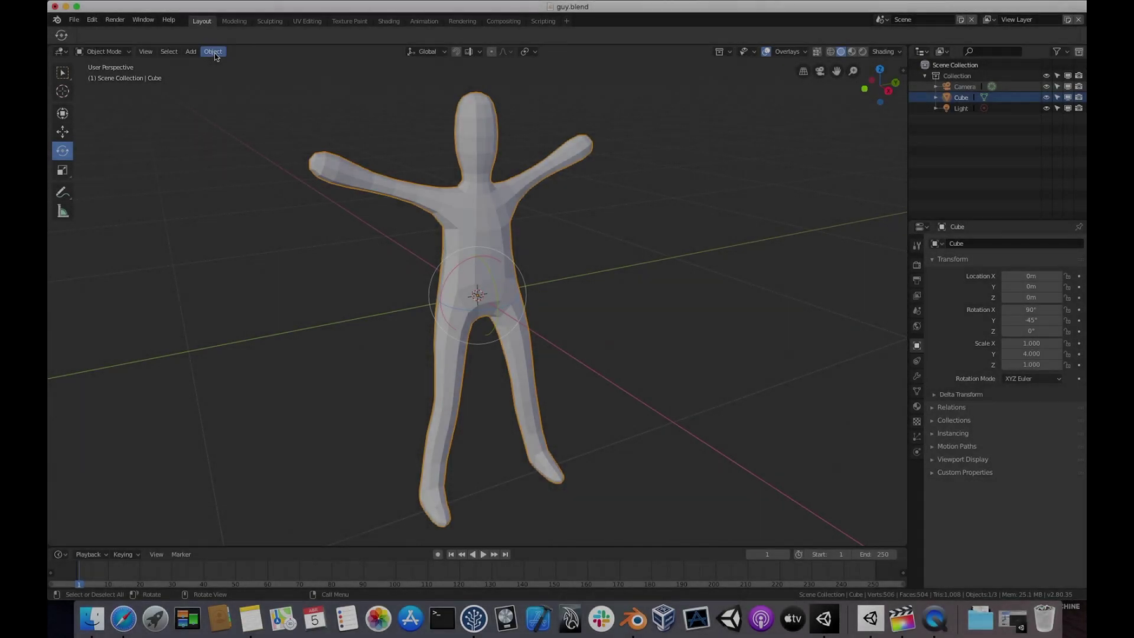
- Apply Rotation & Scale to the humanoid mesh from Blender's Object menu
left_click(213, 51)
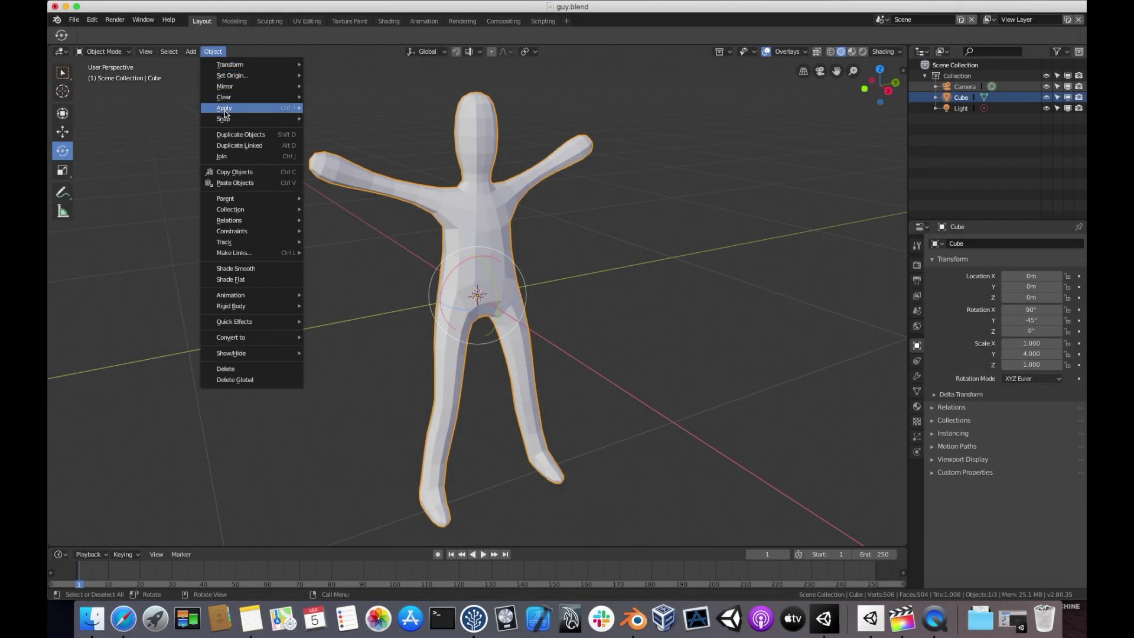
mouse_move(225, 107)
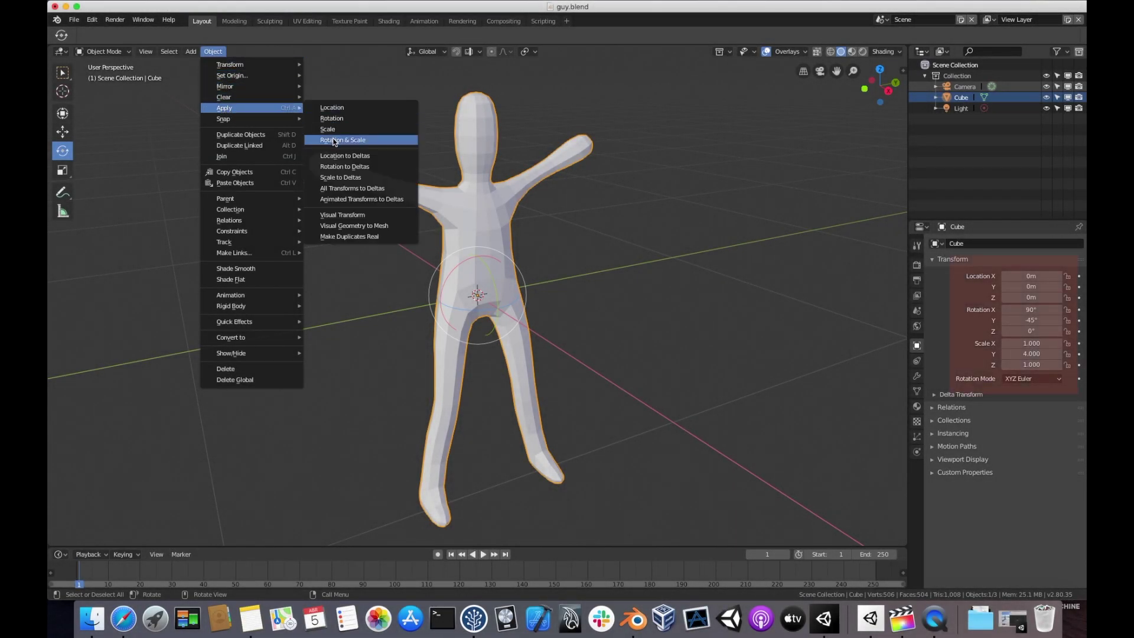
left_click(375, 140)
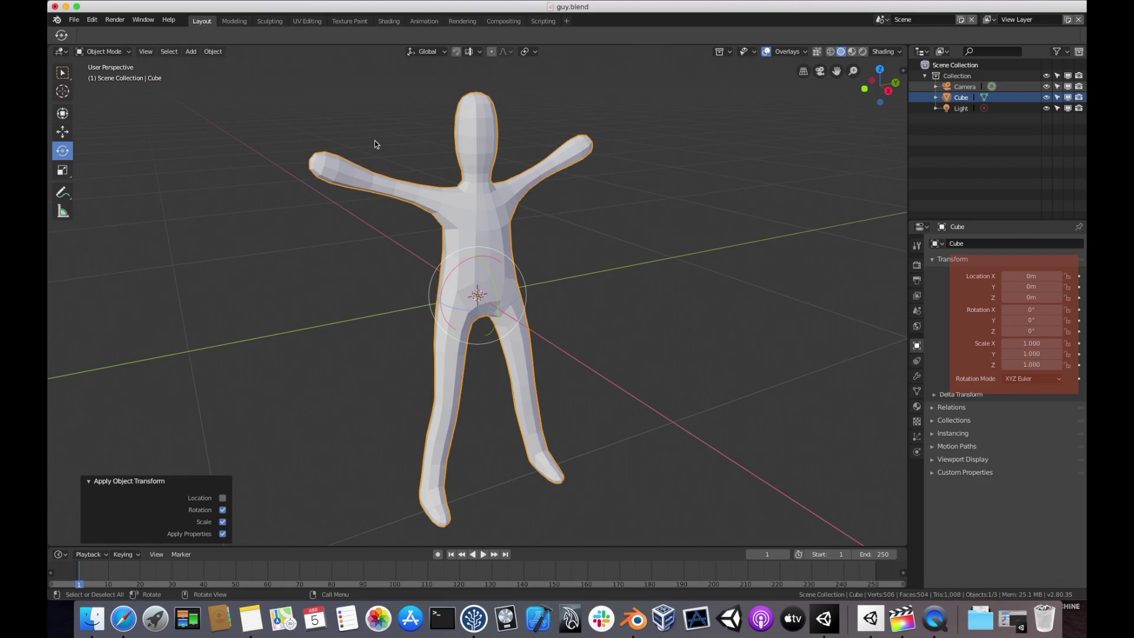